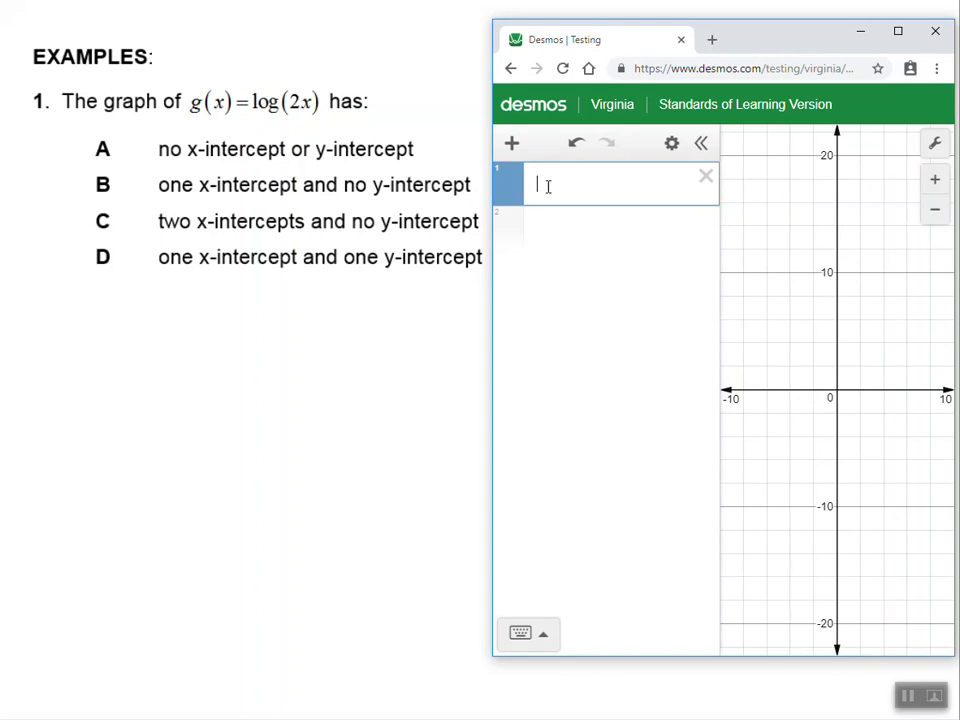
Enter g(x) = log(2x) in row 1 and shift the view to see more of the curve.
{"action": "type", "text": "g(x"}
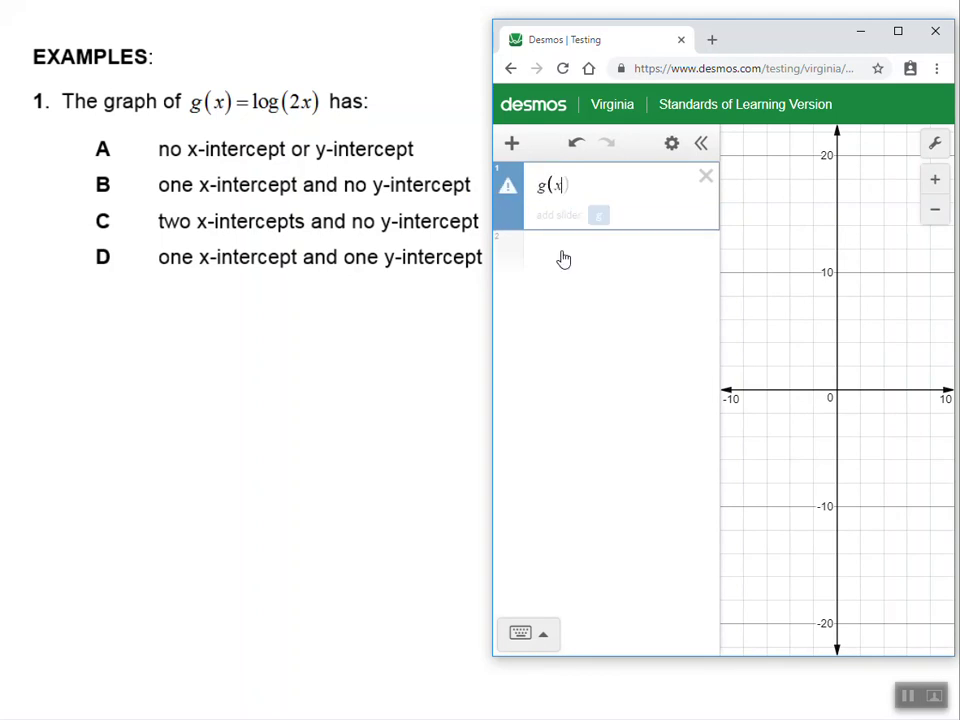
{"action": "type", "text": ") ="}
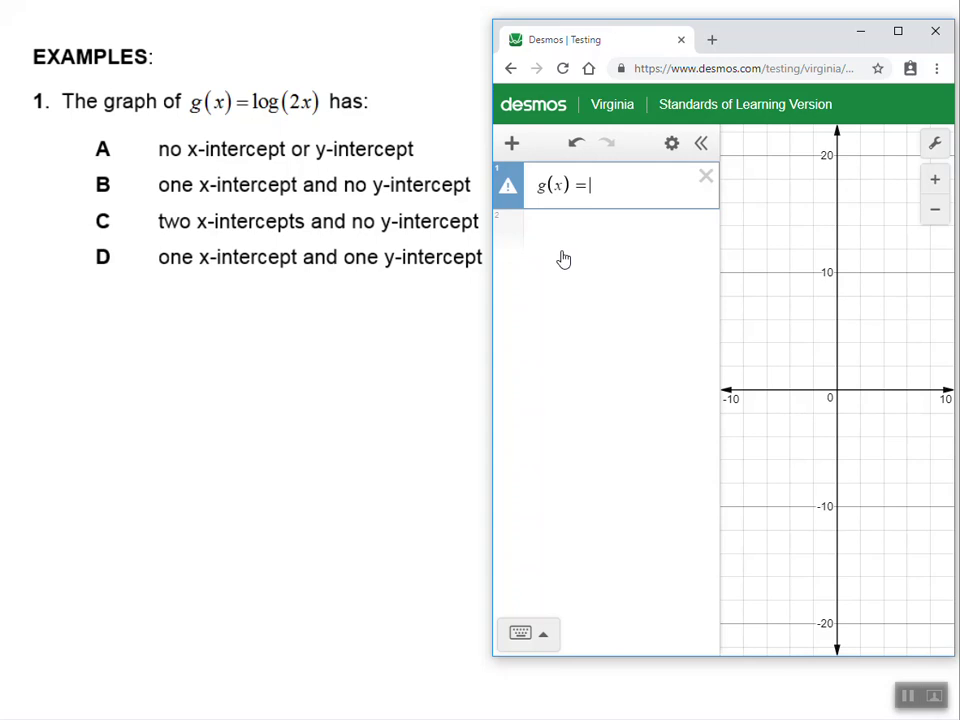
{"action": "type", "text": "log(2x)"}
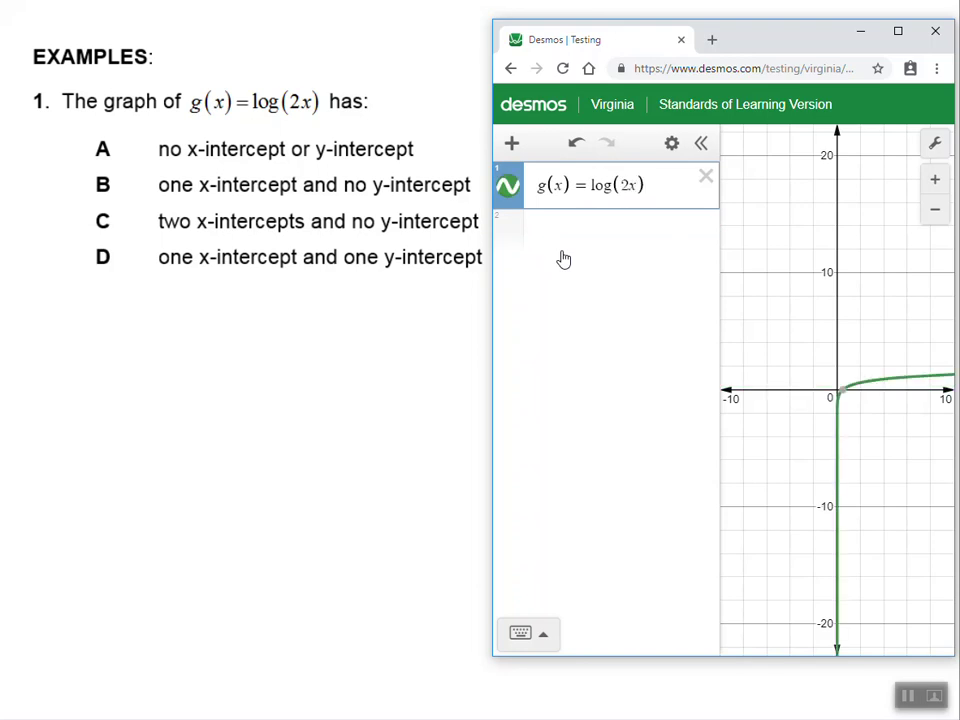
{"action": "left_click_drag", "start_coordinate": [795, 450], "coordinate": [755, 371]}
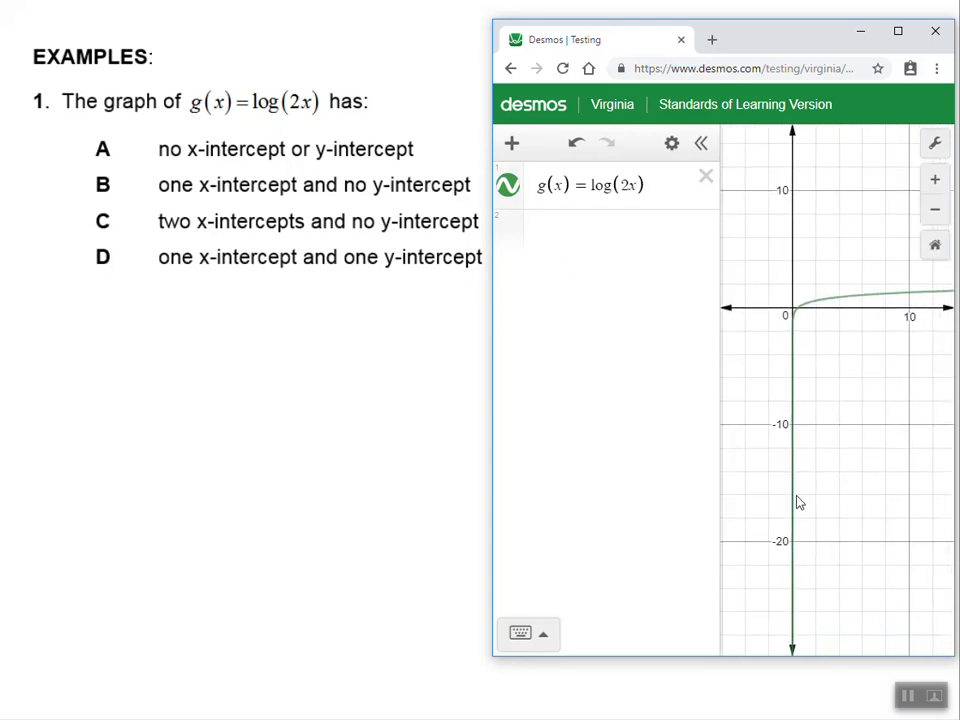
Check the curve's single x-intercept at (0.5, 0), then cross out option A on the slide.
{"action": "left_click", "coordinate": [816, 313]}
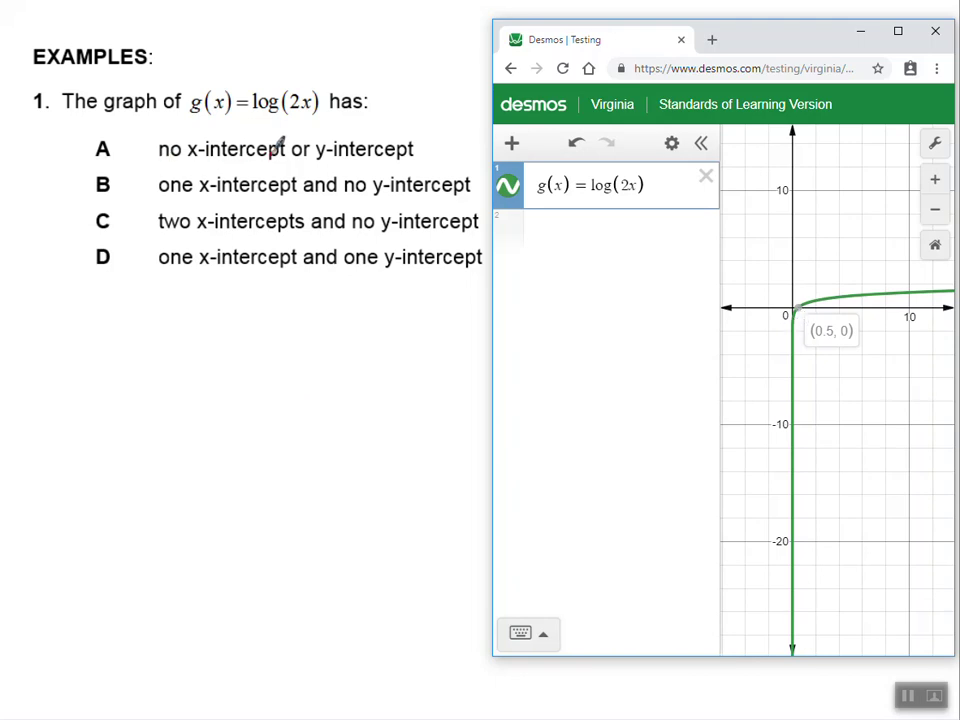
{"action": "left_click", "coordinate": [34, 120]}
{"action": "mouse_move", "coordinate": [84, 130]}
{"action": "left_mouse_down"}
{"action": "mouse_move", "coordinate": [118, 158]}
{"action": "mouse_move", "coordinate": [128, 130]}
{"action": "left_mouse_up"}
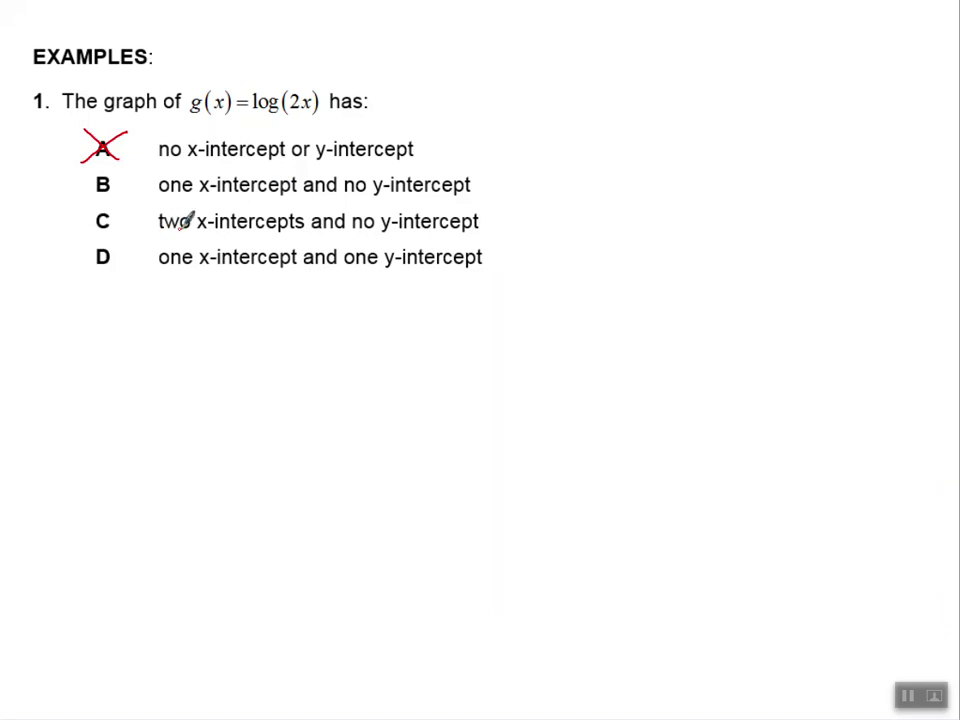
Cross out option C (two x-intercepts) and bring the g(x) = log(2x) graph back.
{"action": "mouse_move", "coordinate": [92, 207]}
{"action": "left_mouse_down"}
{"action": "mouse_move", "coordinate": [115, 234]}
{"action": "mouse_move", "coordinate": [122, 200]}
{"action": "left_mouse_up"}
{"action": "key", "text": "alt+Tab"}
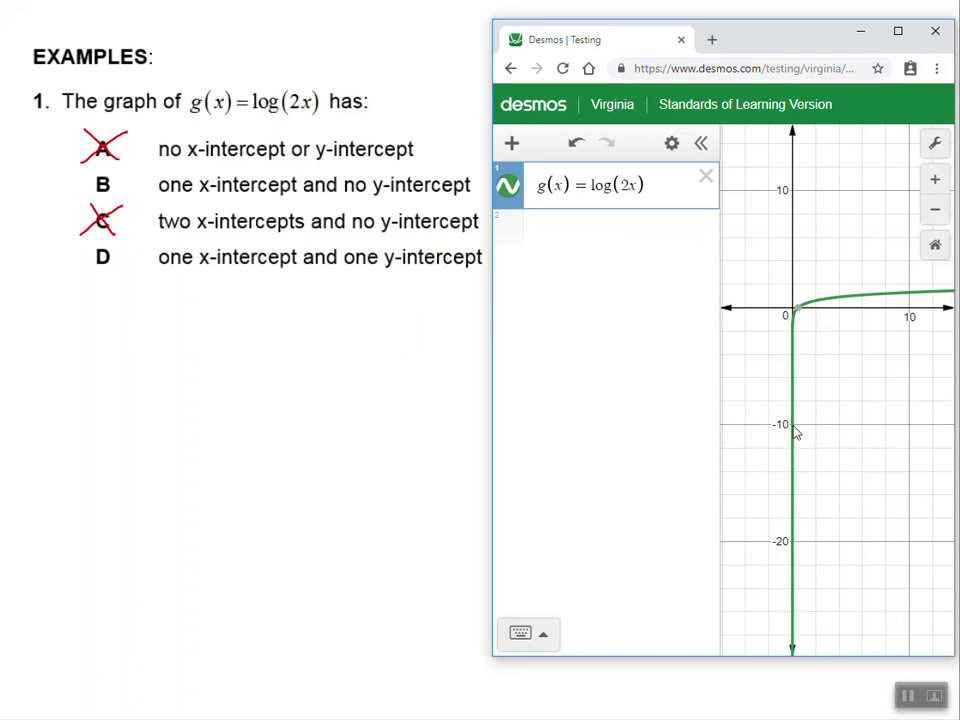
{"action": "mouse_move", "coordinate": [801, 456]}
{"action": "left_click_drag", "start_coordinate": [814, 471], "coordinate": [806, 306]}
{"action": "left_click_drag", "start_coordinate": [810, 424], "coordinate": [810, 261]}
{"action": "left_click_drag", "start_coordinate": [814, 400], "coordinate": [816, 302]}
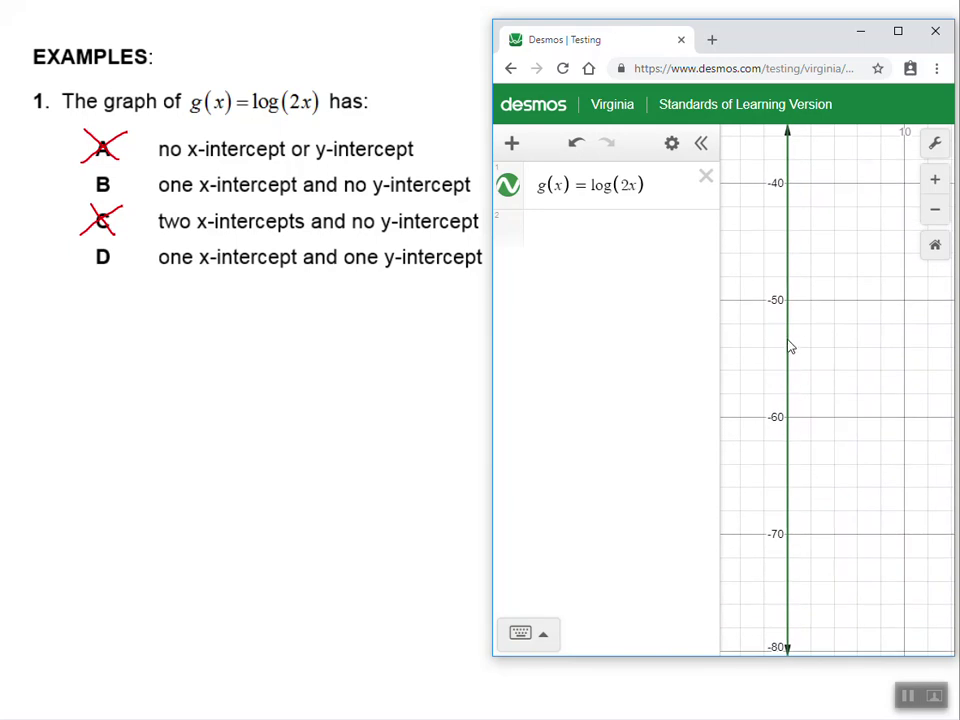
{"action": "left_click", "coordinate": [935, 245]}
{"action": "left_click_drag", "start_coordinate": [871, 469], "coordinate": [823, 370]}
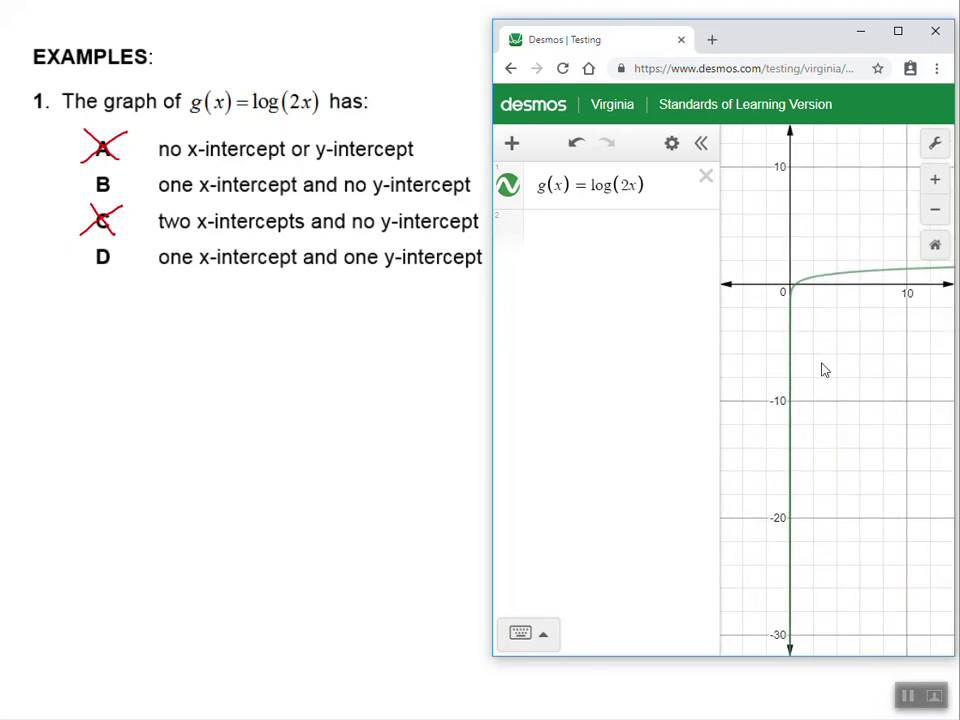
{"action": "left_click", "coordinate": [654, 184]}
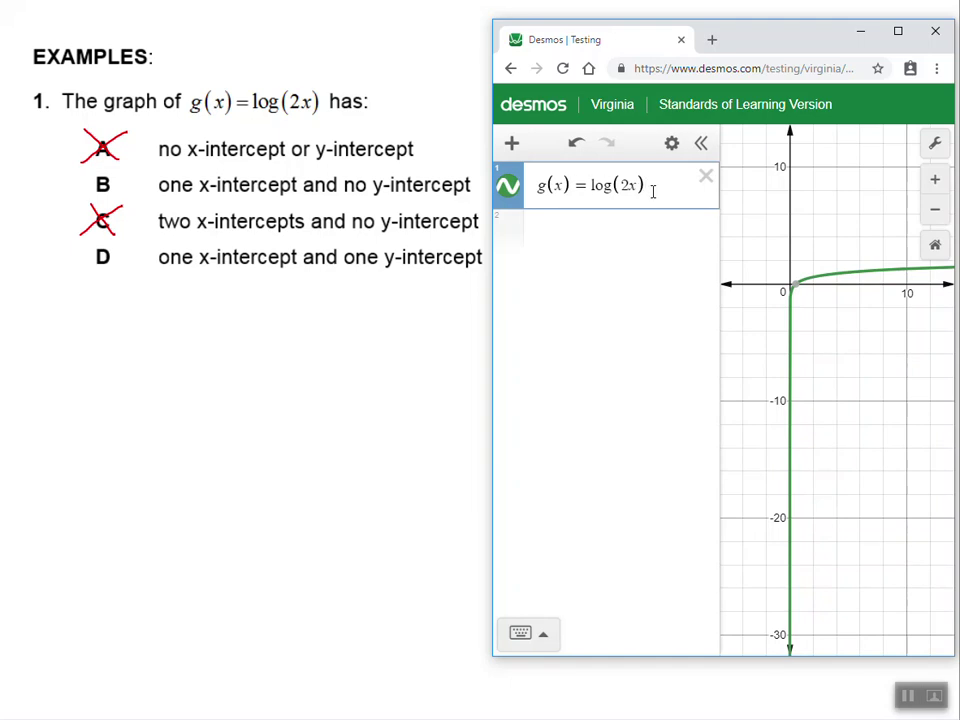
Convert g(x) into a table of values and add x = 0.5 as a new row.
{"action": "left_click", "coordinate": [672, 145]}
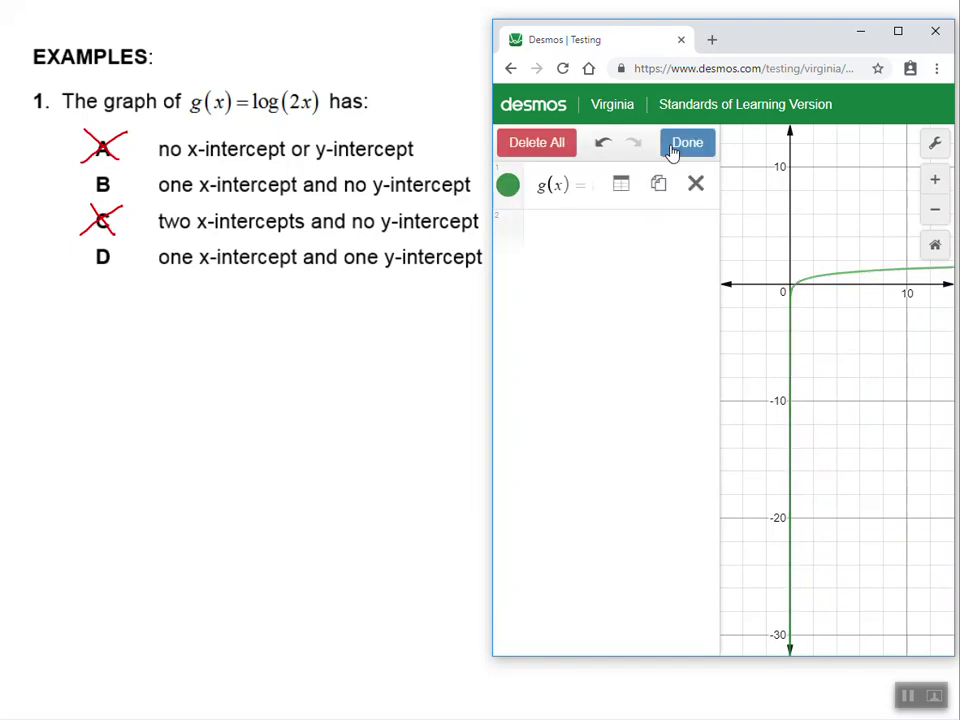
{"action": "left_click", "coordinate": [621, 188]}
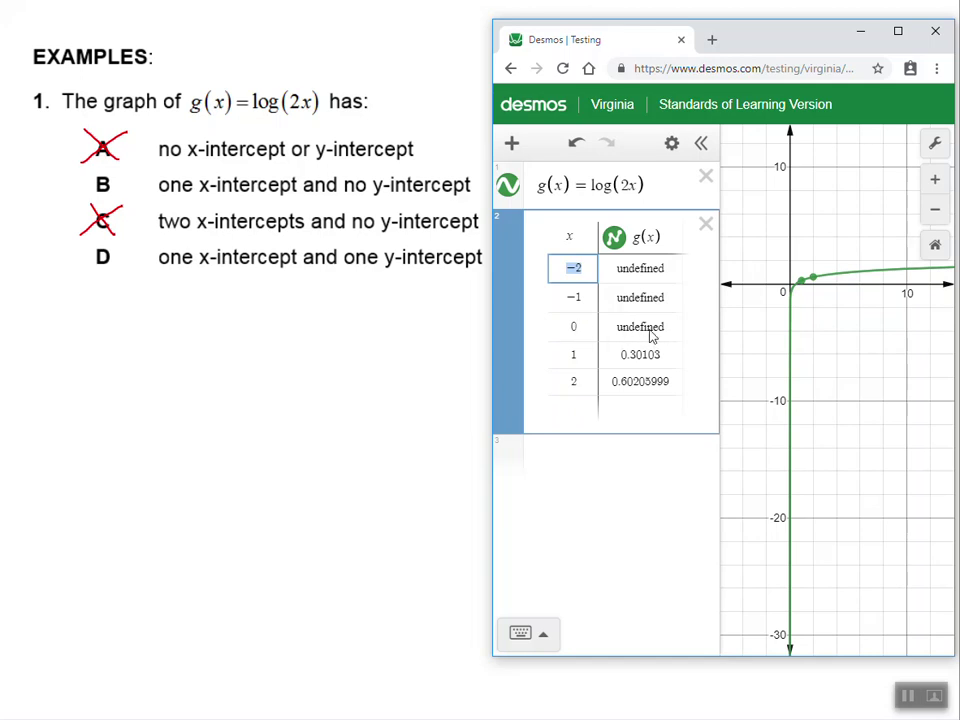
{"action": "left_click", "coordinate": [578, 406]}
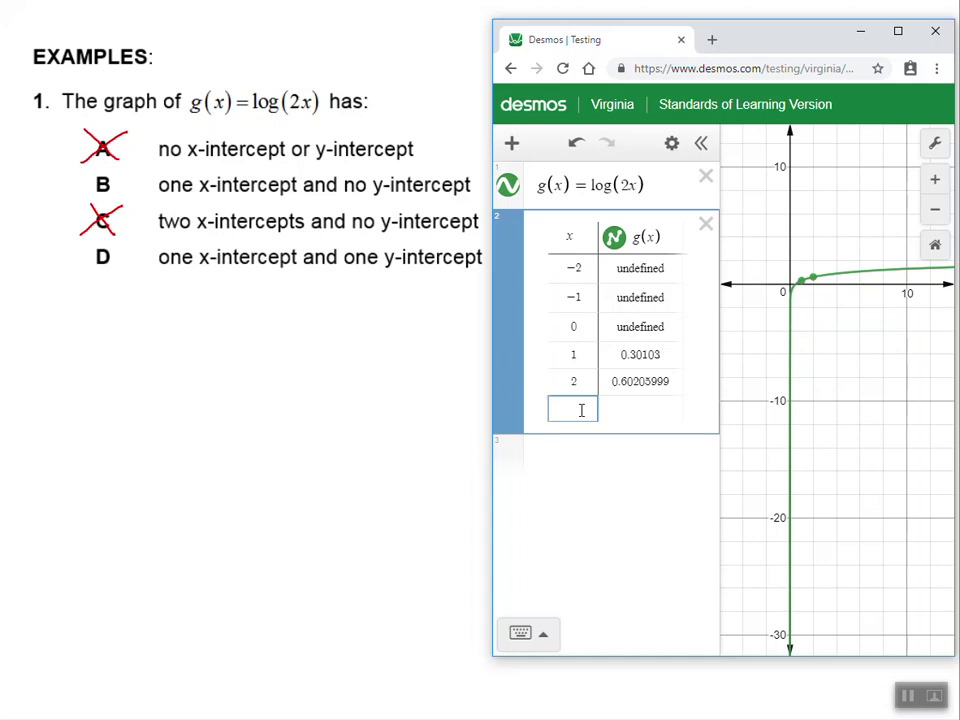
{"action": "type", "text": "0.5"}
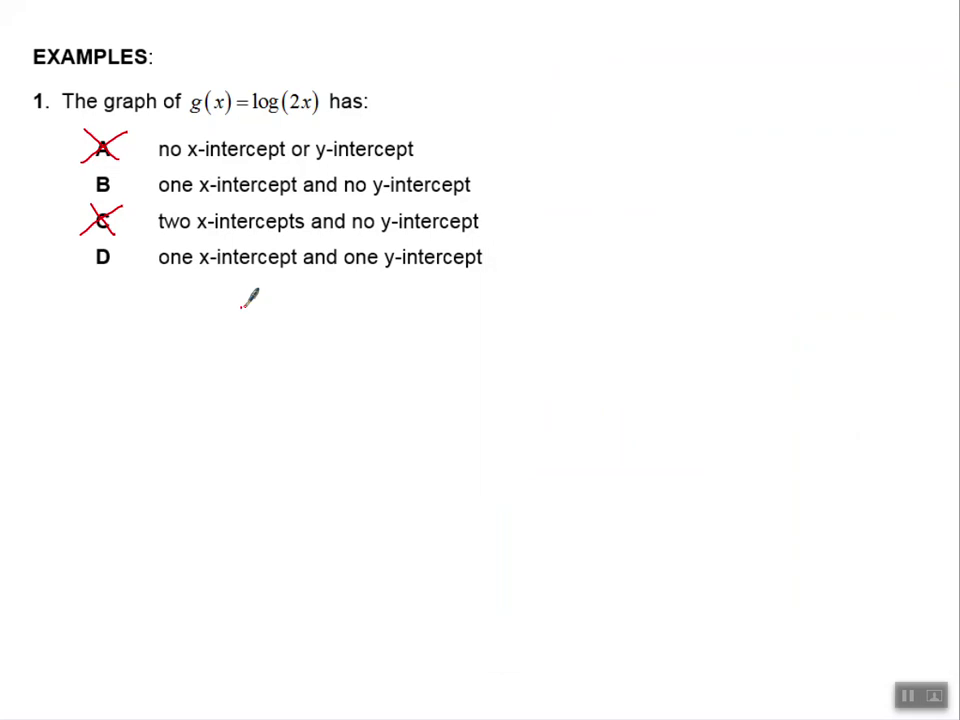
Circle option B as the answer and advance to question 2.
{"action": "left_click", "coordinate": [283, 193]}
{"action": "mouse_move", "coordinate": [81, 184]}
{"action": "left_mouse_down"}
{"action": "mouse_move", "coordinate": [119, 160]}
{"action": "mouse_move", "coordinate": [124, 188]}
{"action": "mouse_move", "coordinate": [92, 180]}
{"action": "left_mouse_up"}
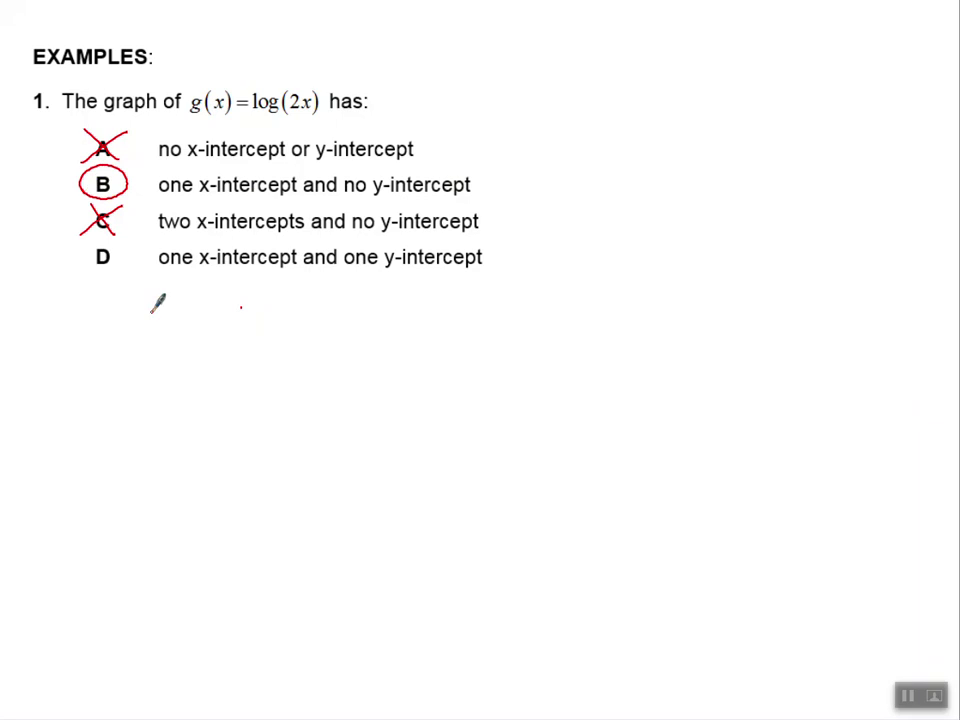
{"action": "key", "text": "Right"}
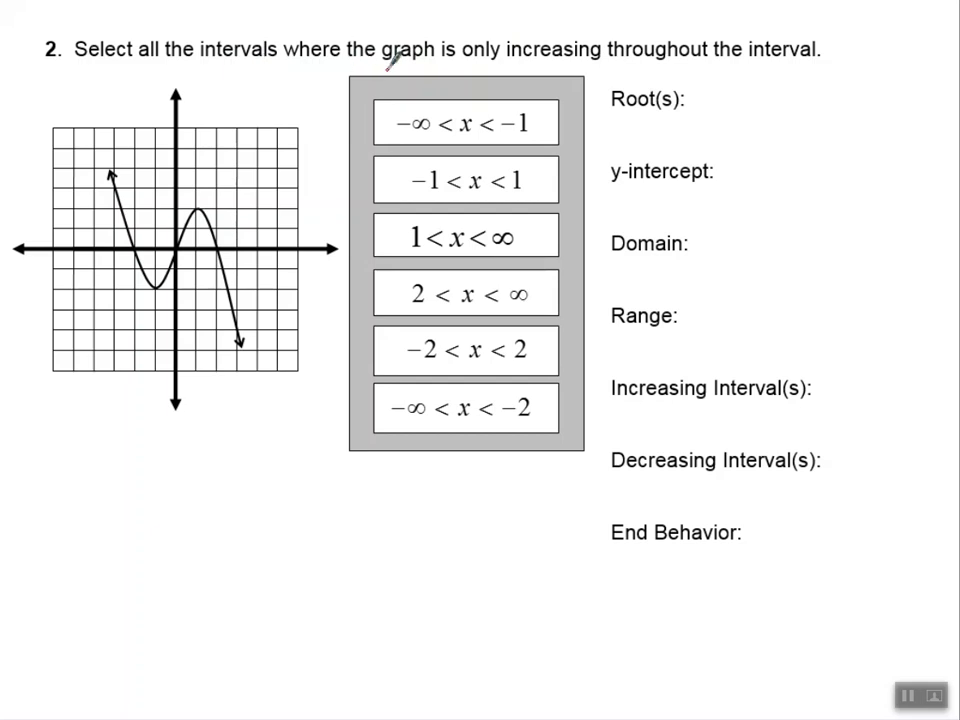
Underline 'only increasing' and 'all the intervals', then dot and list roots (-2,0), (0,0), (2,0).
{"action": "left_click_drag", "start_coordinate": [464, 62], "coordinate": [606, 61]}
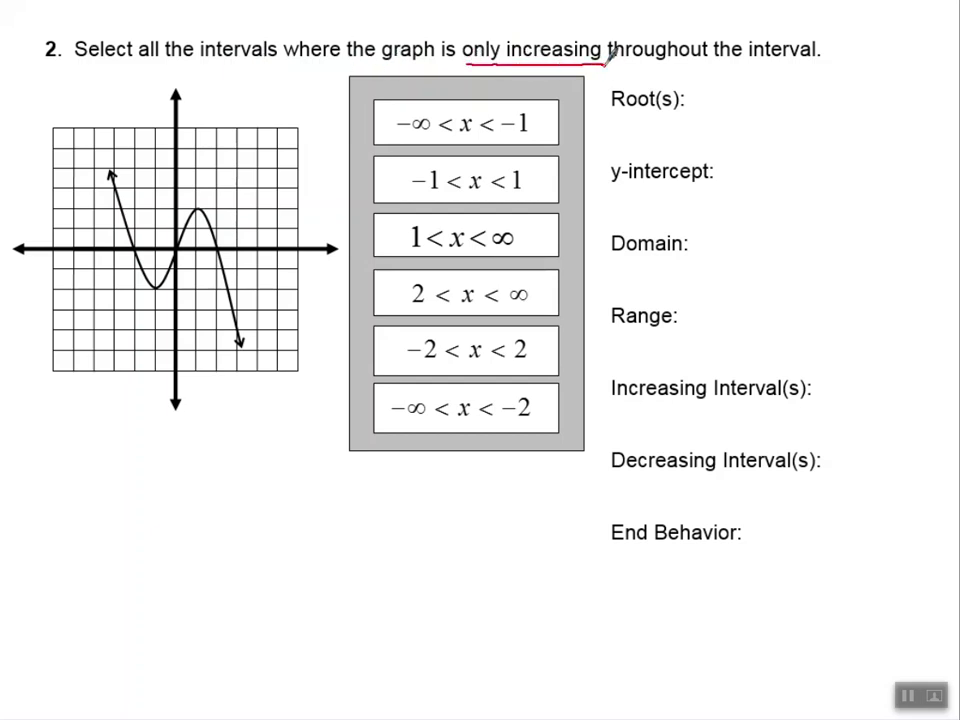
{"action": "left_click_drag", "start_coordinate": [138, 60], "coordinate": [277, 60]}
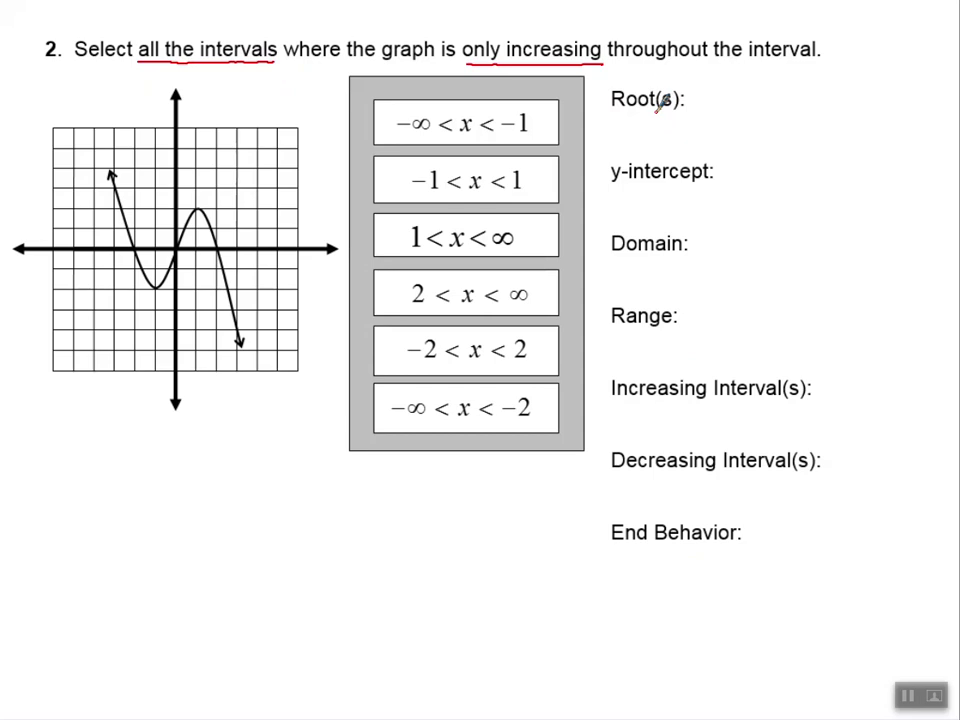
{"action": "left_click", "coordinate": [134, 248]}
{"action": "left_click", "coordinate": [177, 247]}
{"action": "left_click", "coordinate": [217, 248]}
{"action": "mouse_move", "coordinate": [712, 84]}
{"action": "left_mouse_down"}
{"action": "mouse_move", "coordinate": [744, 90]}
{"action": "mouse_move", "coordinate": [736, 104]}
{"action": "mouse_move", "coordinate": [759, 110]}
{"action": "mouse_move", "coordinate": [773, 102]}
{"action": "mouse_move", "coordinate": [779, 77]}
{"action": "mouse_move", "coordinate": [793, 118]}
{"action": "mouse_move", "coordinate": [820, 102]}
{"action": "mouse_move", "coordinate": [840, 103]}
{"action": "mouse_move", "coordinate": [841, 112]}
{"action": "mouse_move", "coordinate": [851, 103]}
{"action": "mouse_move", "coordinate": [899, 107]}
{"action": "mouse_move", "coordinate": [909, 90]}
{"action": "mouse_move", "coordinate": [940, 92]}
{"action": "left_mouse_up"}
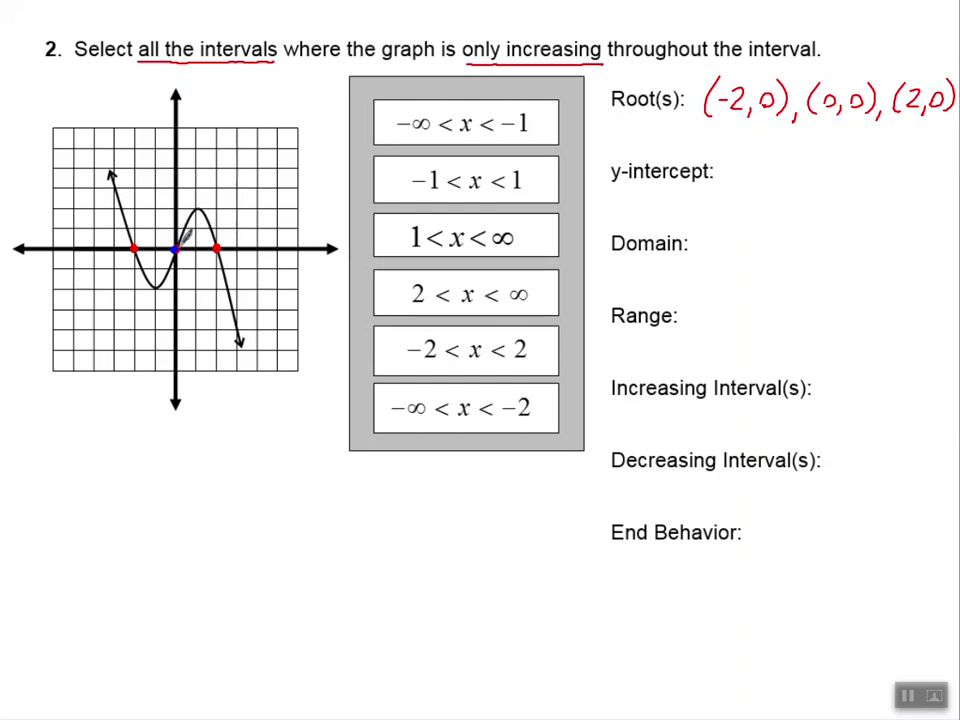
Write y-intercept (0,0), label the x-axis ends -∞ and ∞, and write domain (-∞, ∞).
{"action": "mouse_move", "coordinate": [745, 160]}
{"action": "left_mouse_down"}
{"action": "mouse_move", "coordinate": [744, 187]}
{"action": "mouse_move", "coordinate": [767, 168]}
{"action": "mouse_move", "coordinate": [778, 186]}
{"action": "mouse_move", "coordinate": [797, 167]}
{"action": "mouse_move", "coordinate": [814, 185]}
{"action": "left_mouse_up"}
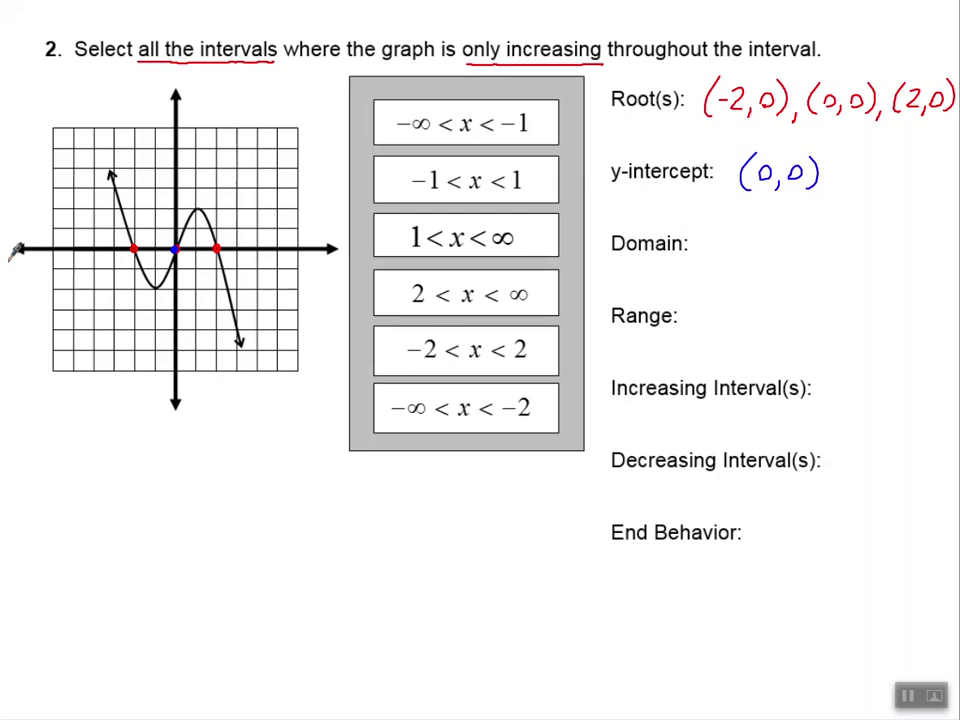
{"action": "left_click_drag", "start_coordinate": [4, 266], "coordinate": [38, 262]}
{"action": "mouse_move", "coordinate": [316, 264]}
{"action": "left_mouse_down"}
{"action": "mouse_move", "coordinate": [334, 258]}
{"action": "mouse_move", "coordinate": [334, 270]}
{"action": "left_mouse_up"}
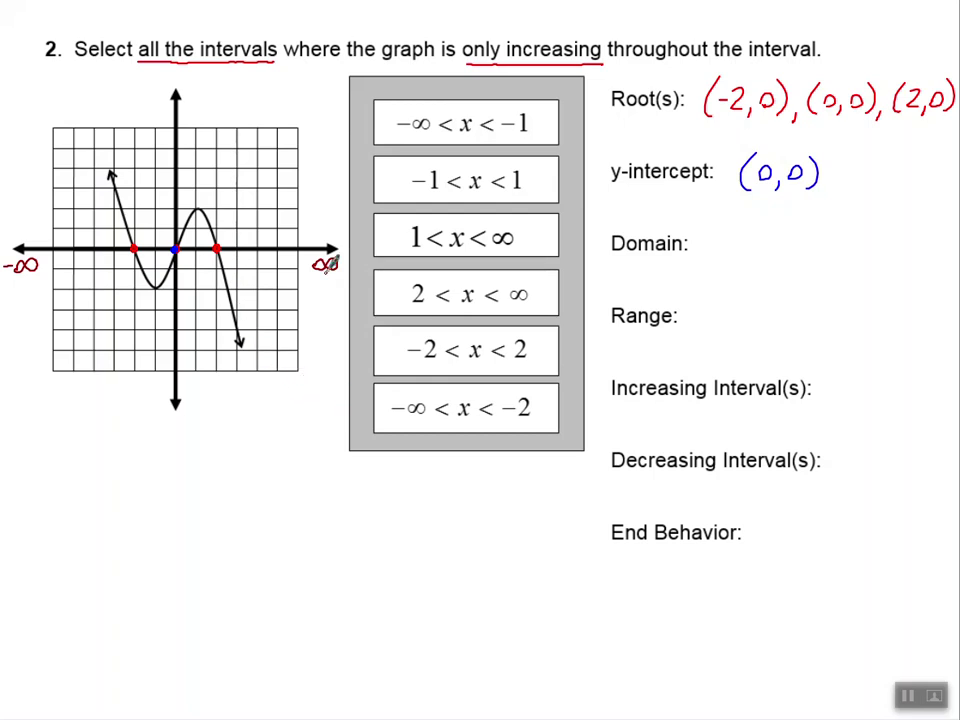
{"action": "mouse_move", "coordinate": [733, 222]}
{"action": "left_mouse_down"}
{"action": "mouse_move", "coordinate": [717, 254]}
{"action": "mouse_move", "coordinate": [738, 250]}
{"action": "mouse_move", "coordinate": [732, 242]}
{"action": "mouse_move", "coordinate": [778, 243]}
{"action": "mouse_move", "coordinate": [755, 248]}
{"action": "mouse_move", "coordinate": [782, 250]}
{"action": "mouse_move", "coordinate": [786, 264]}
{"action": "mouse_move", "coordinate": [803, 244]}
{"action": "mouse_move", "coordinate": [833, 248]}
{"action": "mouse_move", "coordinate": [828, 236]}
{"action": "mouse_move", "coordinate": [803, 246]}
{"action": "mouse_move", "coordinate": [848, 262]}
{"action": "left_mouse_up"}
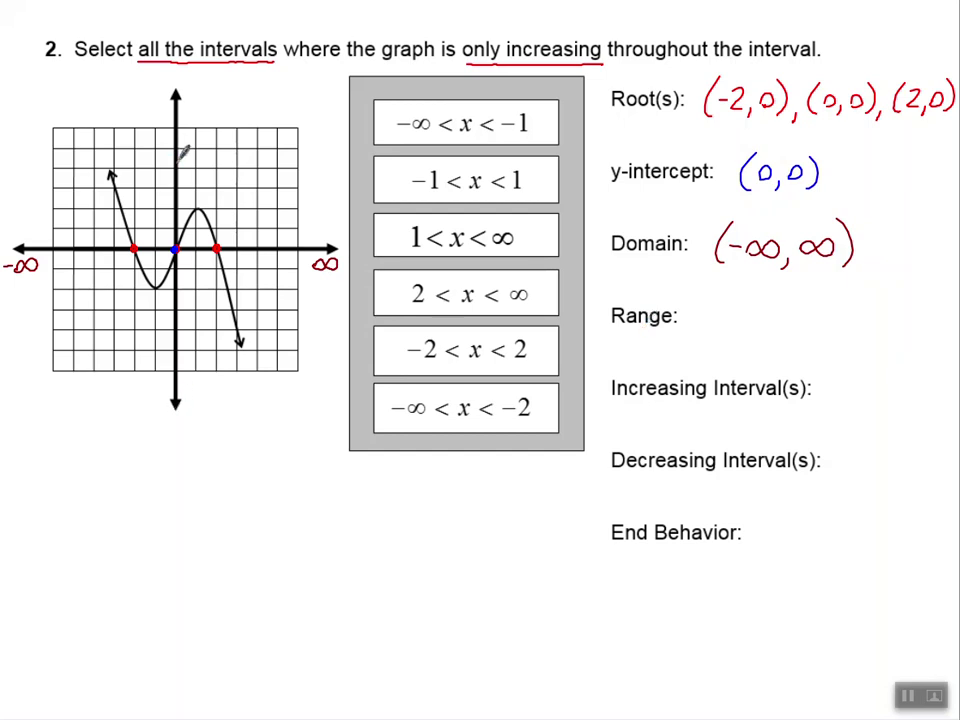
Label the y-axis ends -∞ and ∞ and write the range as (-∞, ∞).
{"action": "left_click_drag", "start_coordinate": [150, 422], "coordinate": [190, 427]}
{"action": "mouse_move", "coordinate": [176, 80]}
{"action": "left_mouse_down"}
{"action": "mouse_move", "coordinate": [166, 78]}
{"action": "mouse_move", "coordinate": [190, 82]}
{"action": "left_mouse_up"}
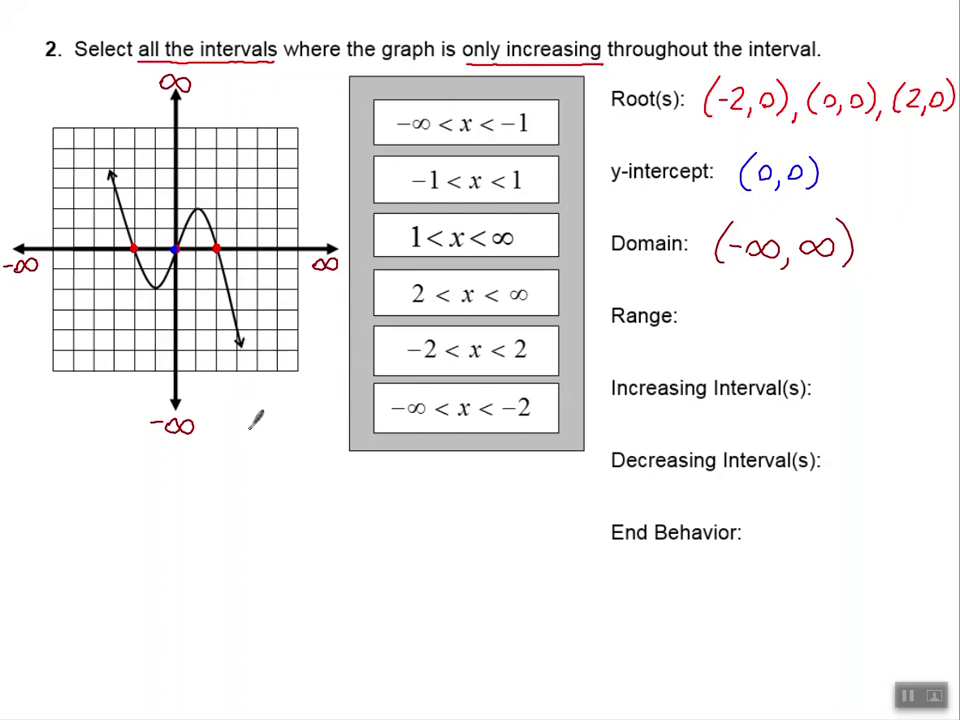
{"action": "mouse_move", "coordinate": [720, 303]}
{"action": "left_mouse_down"}
{"action": "mouse_move", "coordinate": [716, 332]}
{"action": "mouse_move", "coordinate": [740, 320]}
{"action": "left_mouse_up"}
{"action": "left_click_drag", "start_coordinate": [750, 322], "coordinate": [777, 320]}
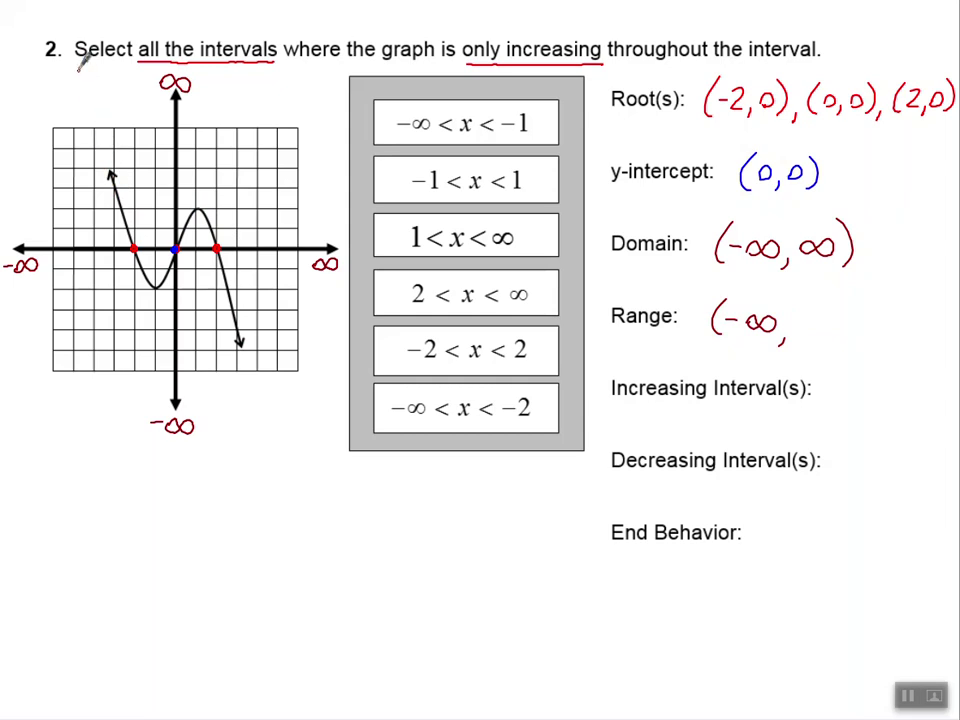
{"action": "mouse_move", "coordinate": [800, 318]}
{"action": "left_mouse_down"}
{"action": "mouse_move", "coordinate": [825, 316]}
{"action": "mouse_move", "coordinate": [844, 292]}
{"action": "mouse_move", "coordinate": [856, 322]}
{"action": "left_mouse_up"}
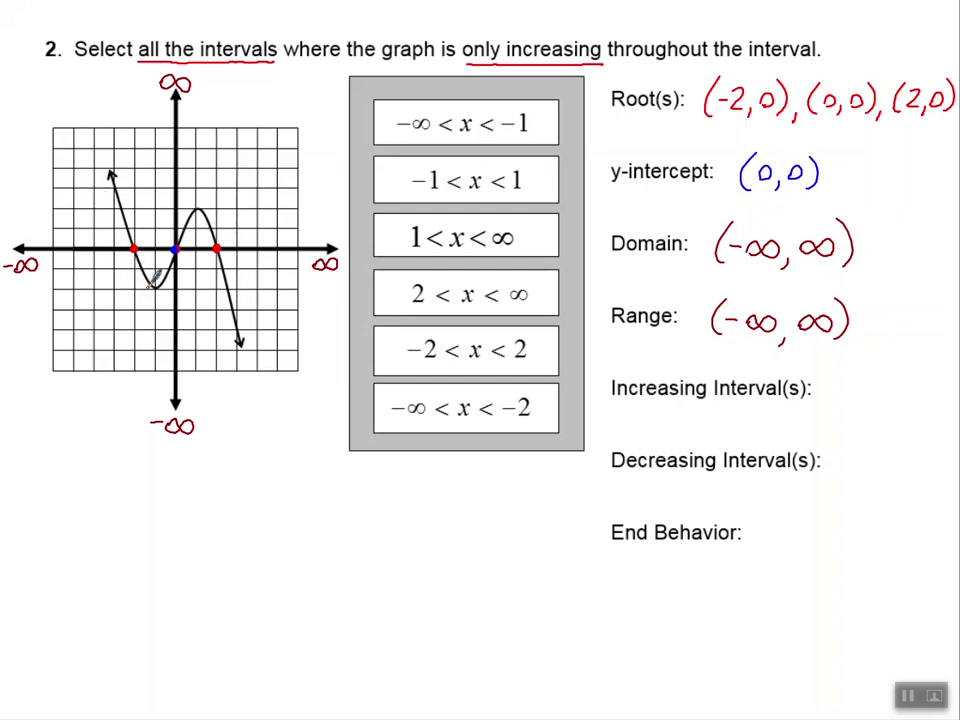
Highlight the rising stretch of the curve between x = -1 and x = 1.
{"action": "mouse_move", "coordinate": [183, 242]}
{"action": "left_mouse_down"}
{"action": "mouse_move", "coordinate": [191, 217]}
{"action": "mouse_move", "coordinate": [221, 199]}
{"action": "mouse_move", "coordinate": [245, 300]}
{"action": "left_mouse_up"}
{"action": "left_click_drag", "start_coordinate": [184, 242], "coordinate": [183, 205]}
{"action": "left_click_drag", "start_coordinate": [182, 129], "coordinate": [184, 360]}
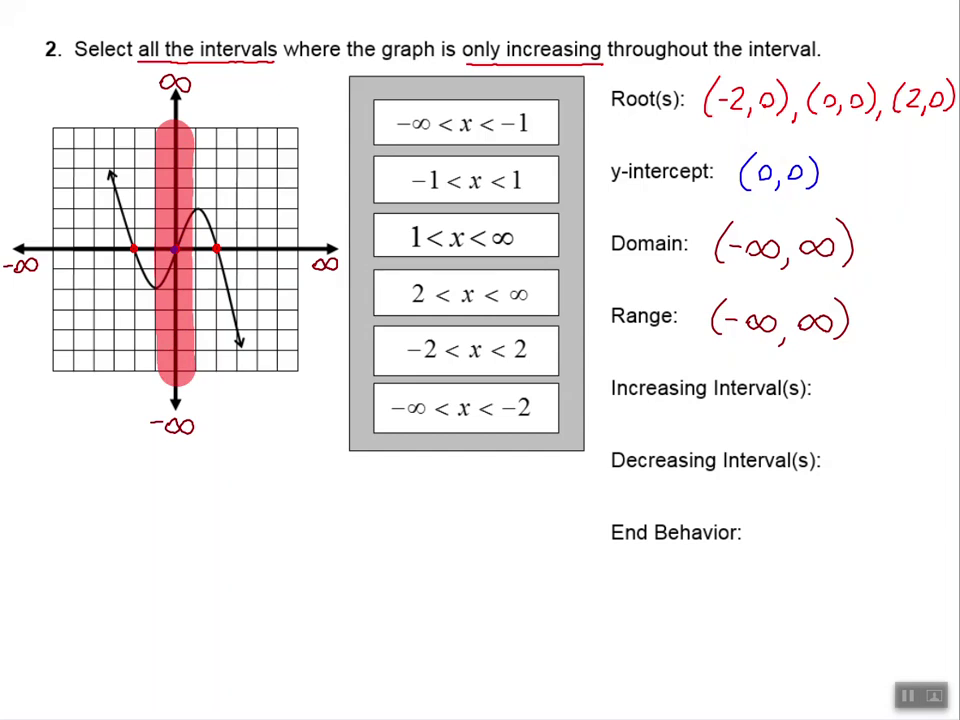